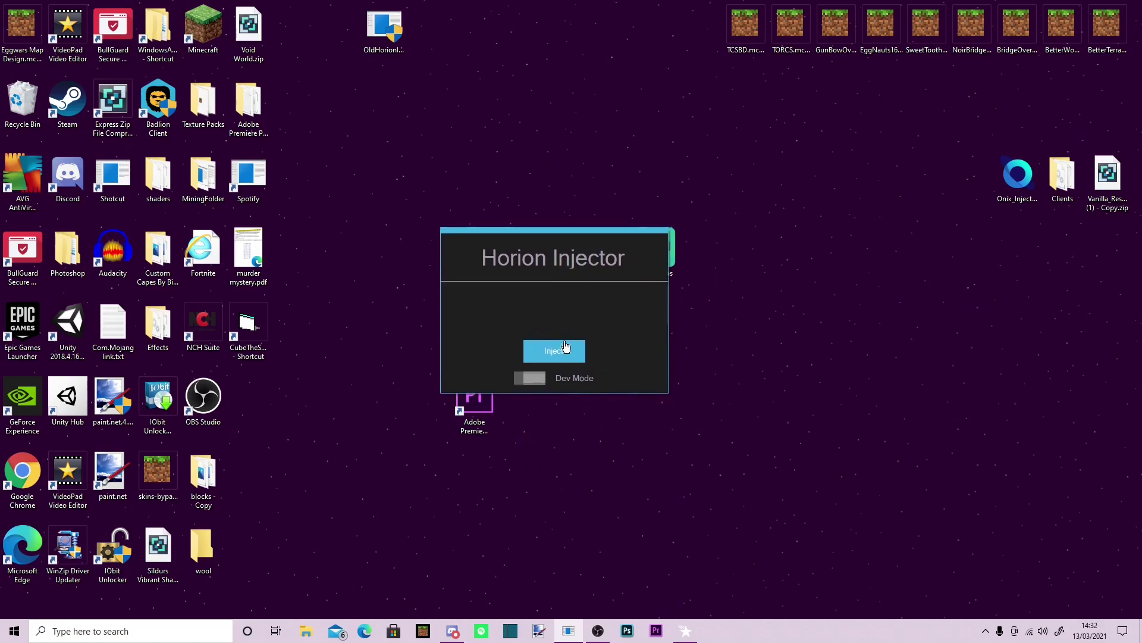
# - Enable Dev Mode in Horion Injector, view its library file picker, and close the injector
pyautogui.click(526, 383)
pyautogui.click(555, 305)
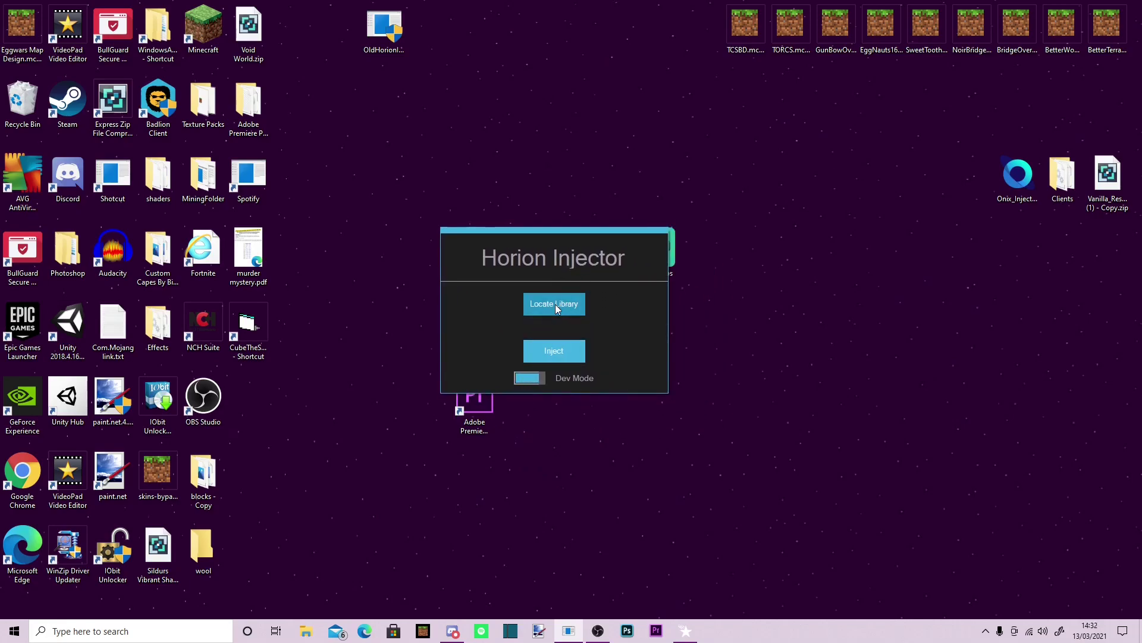
pyautogui.click(995, 236)
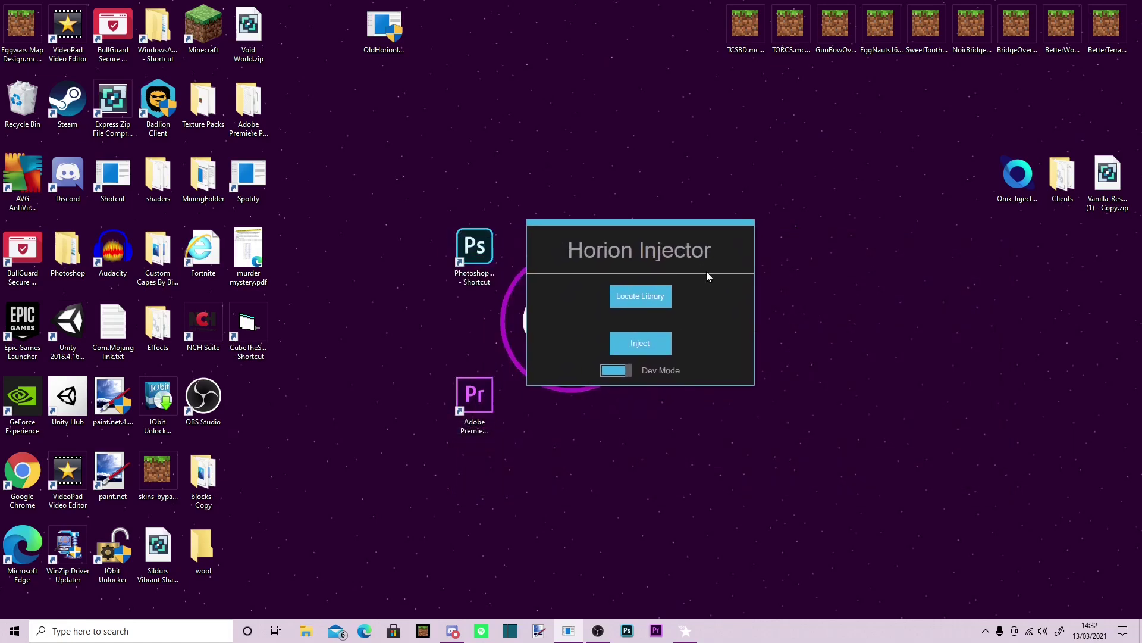
pyautogui.moveTo(699, 260); pyautogui.dragTo(786, 256)
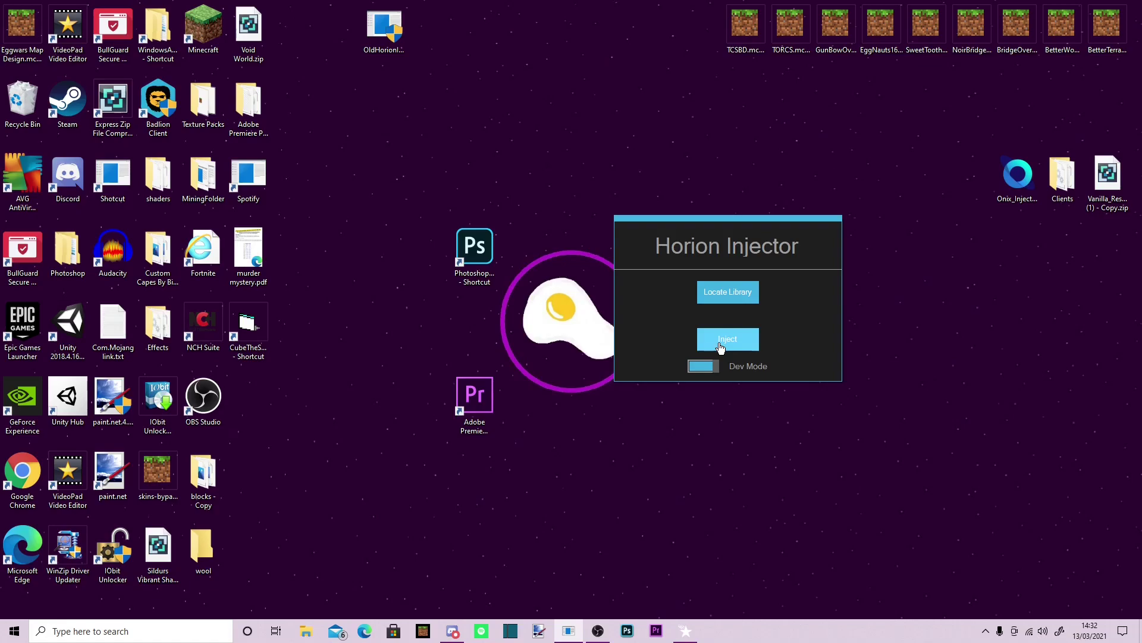
pyautogui.moveTo(755, 247); pyautogui.dragTo(844, 276)
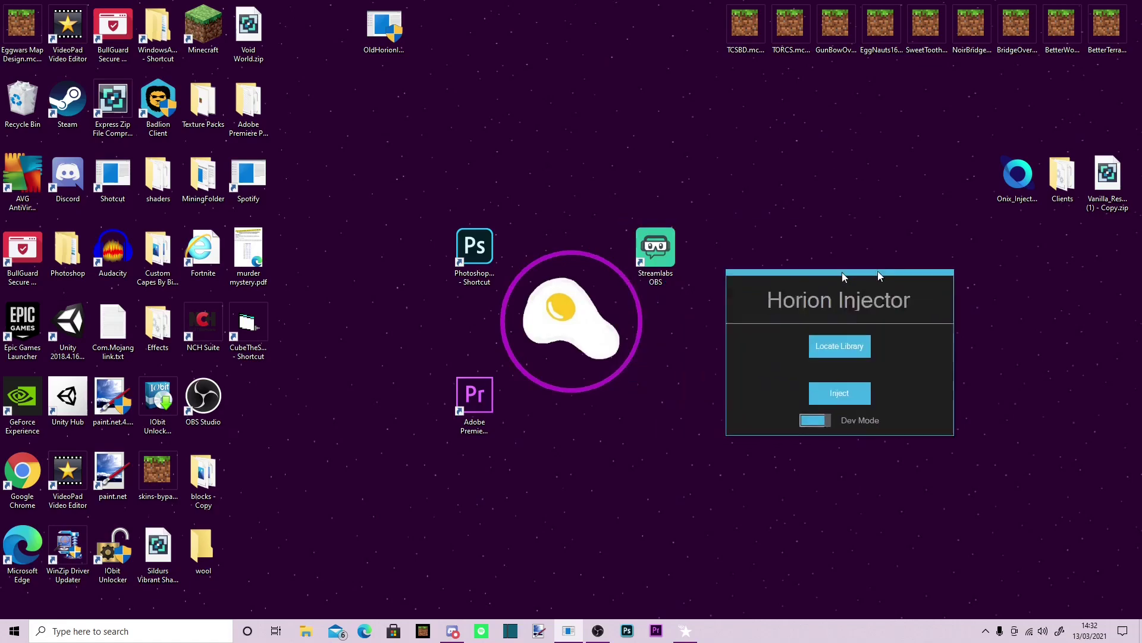
pyautogui.hotkey('alt', 'F4')
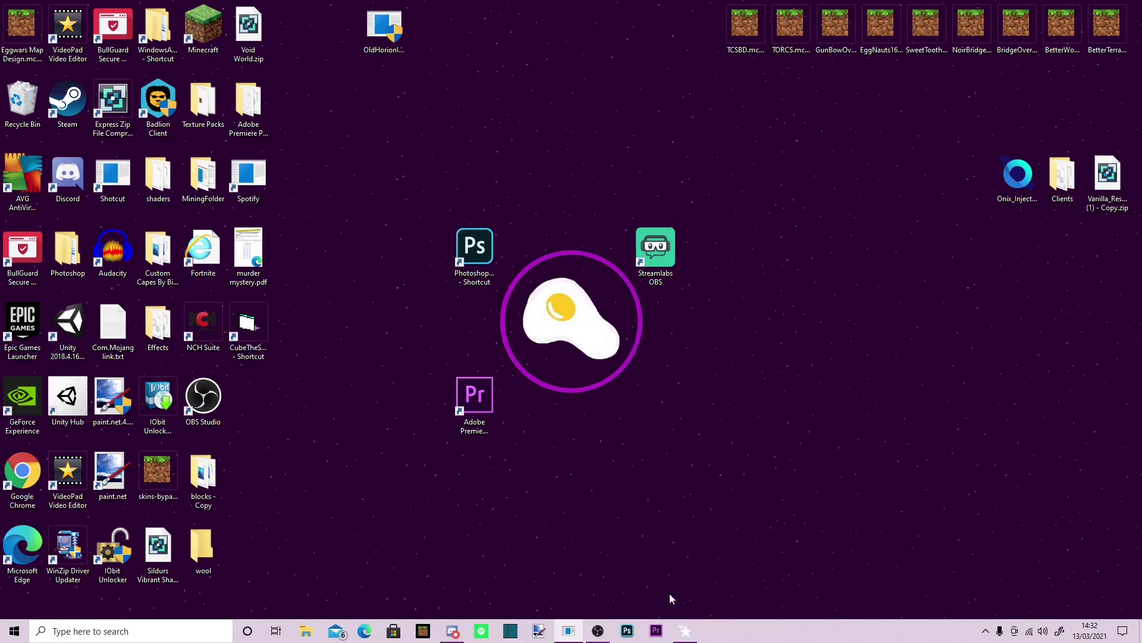
# - Switch to the Project Star launcher, select Onix_1.16.40.dll as its DLL and try injecting it
pyautogui.click(683, 631)
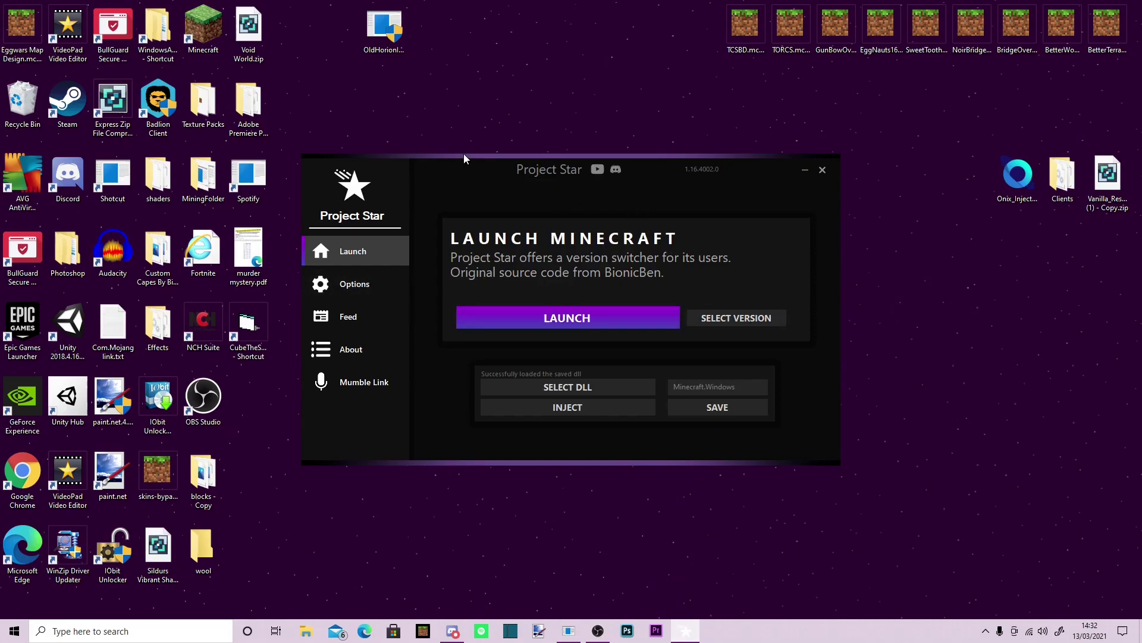
pyautogui.moveTo(464, 154); pyautogui.dragTo(484, 176)
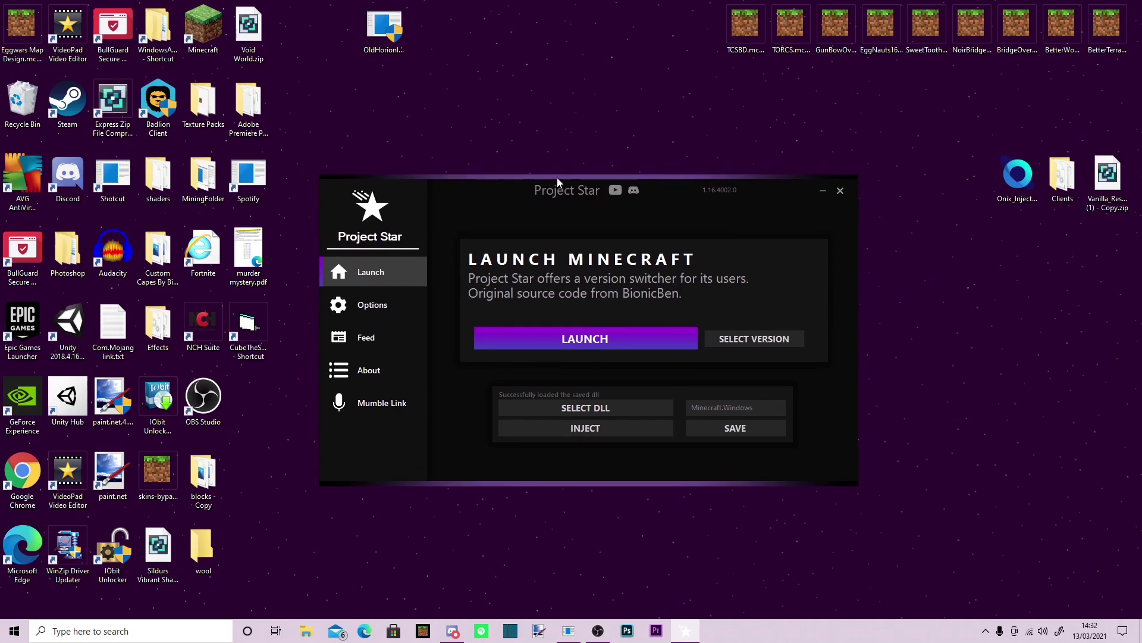
pyautogui.moveTo(575, 178); pyautogui.dragTo(568, 166)
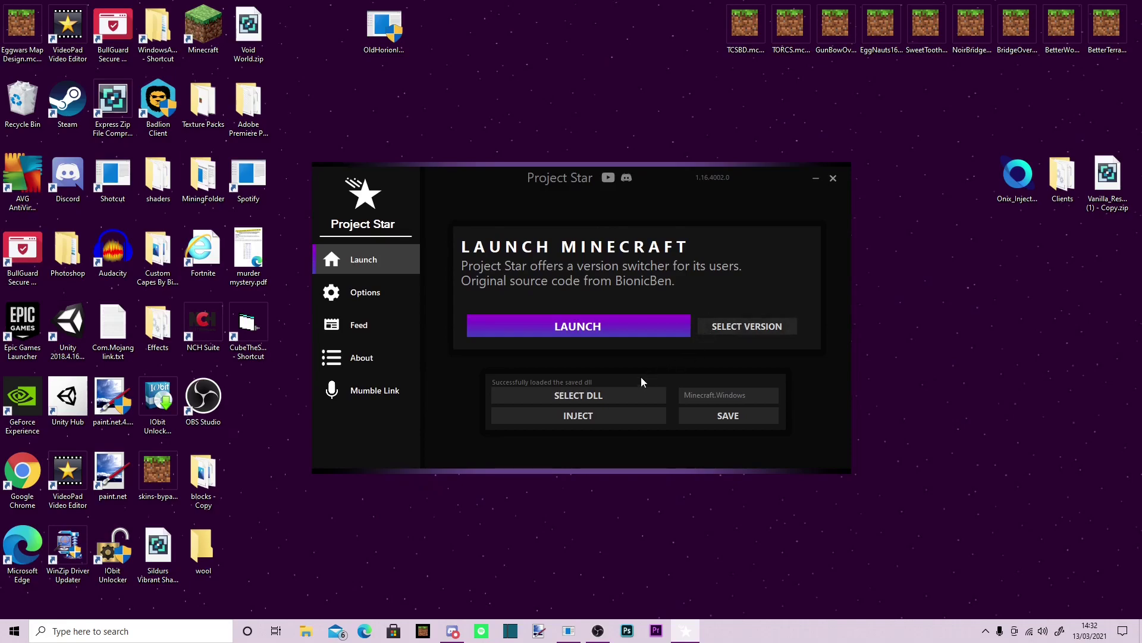
pyautogui.click(605, 397)
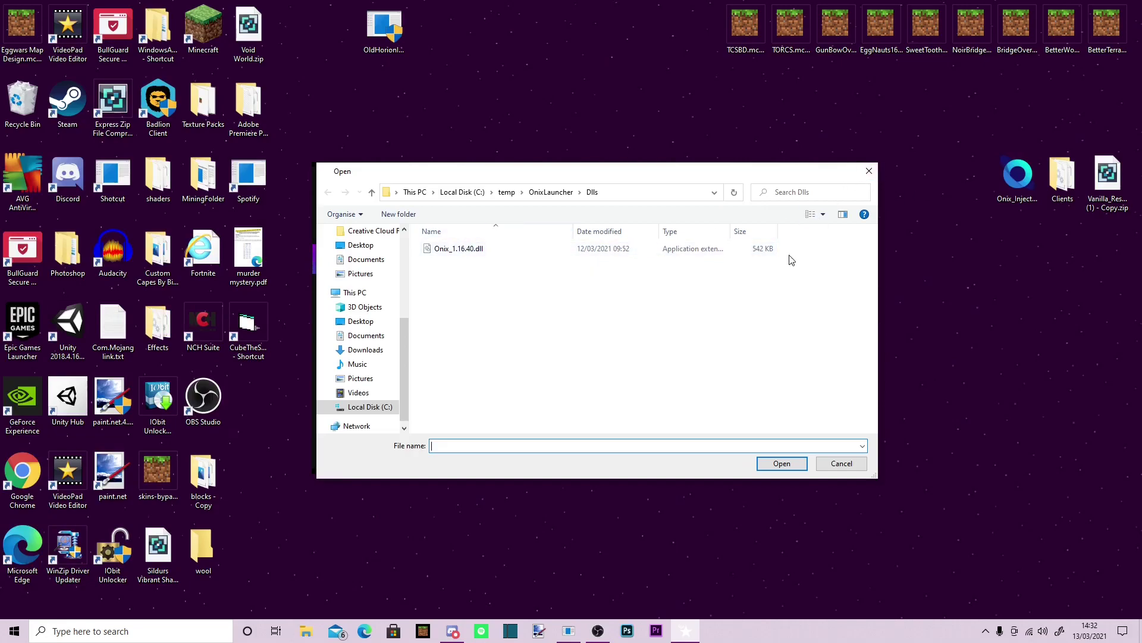
pyautogui.doubleClick(714, 253)
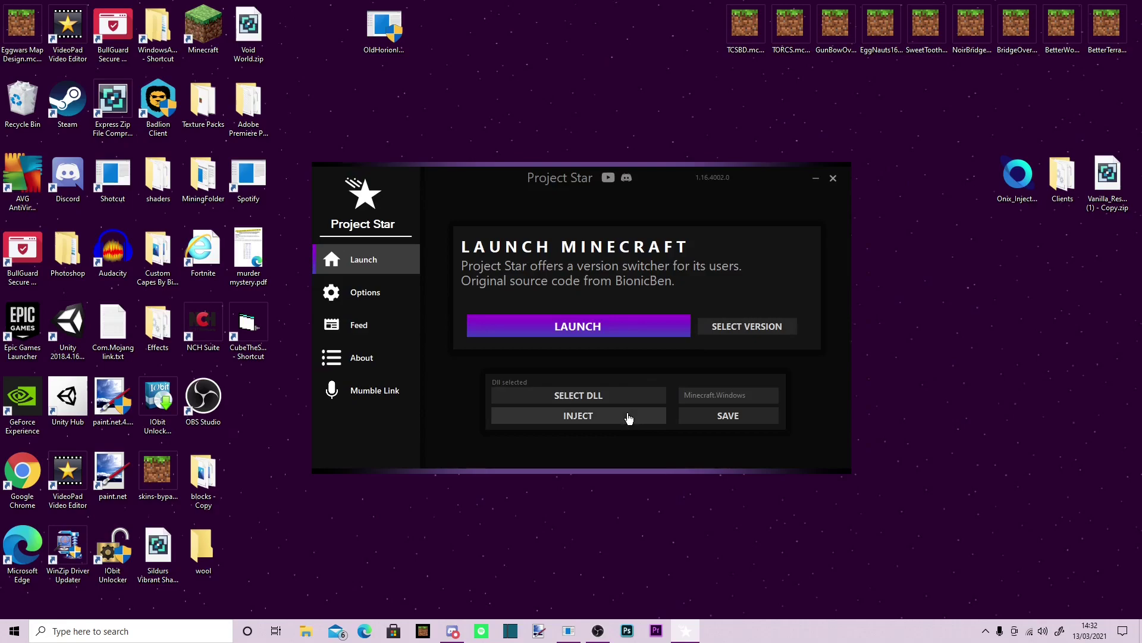
pyautogui.click(571, 412)
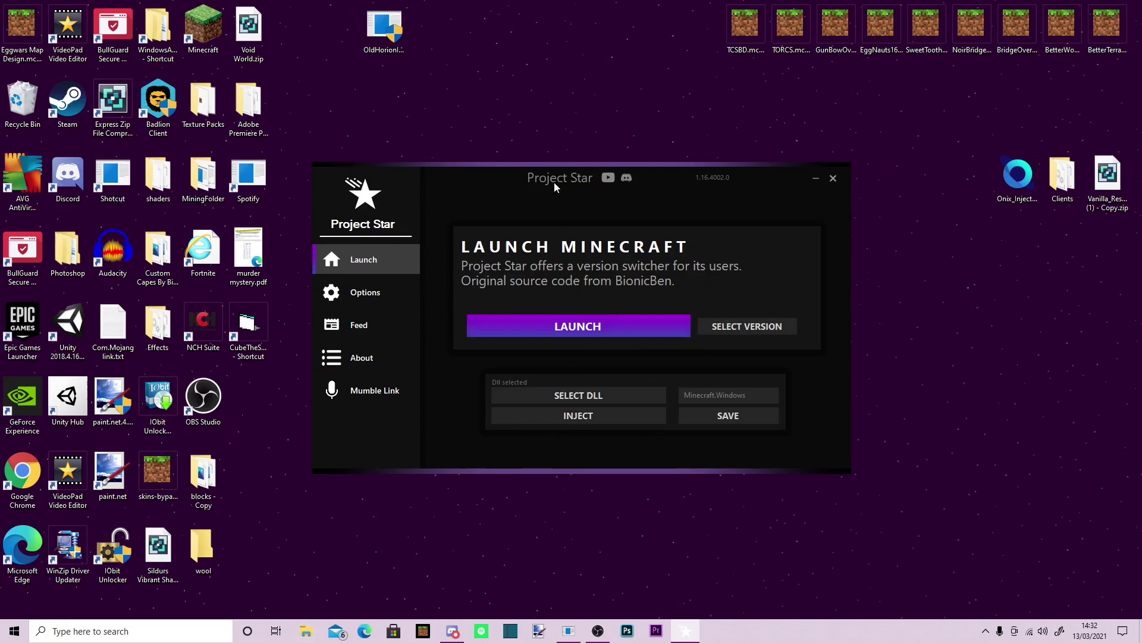
pyautogui.moveTo(552, 166); pyautogui.dragTo(566, 165)
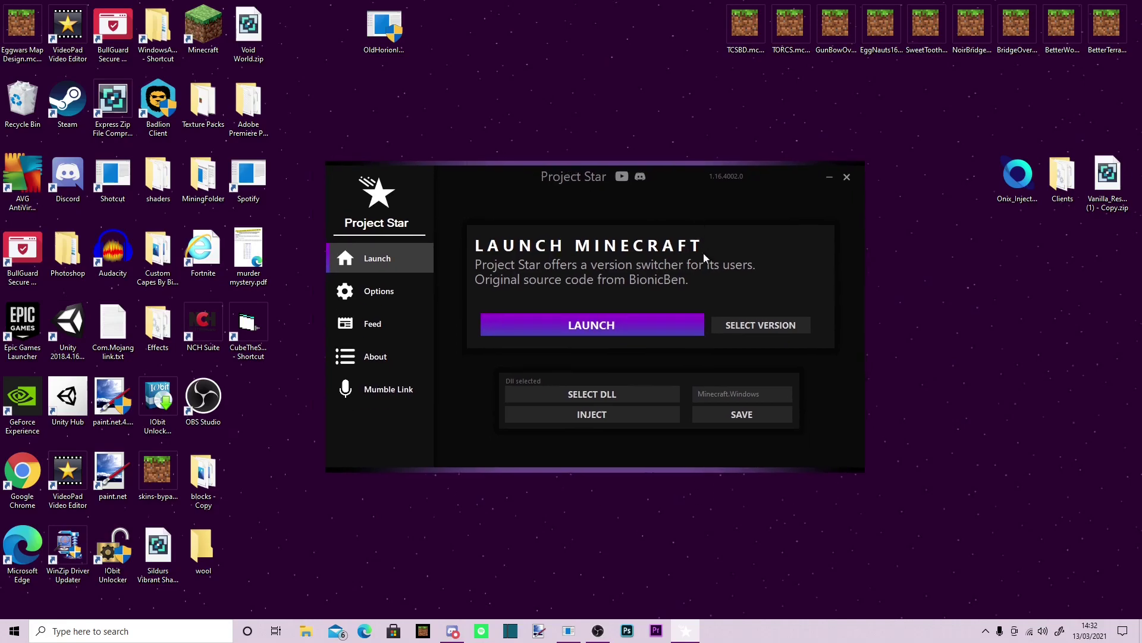
# - Review the installable Minecraft versions in Project Star's version selector and return to the launch page
pyautogui.click(753, 338)
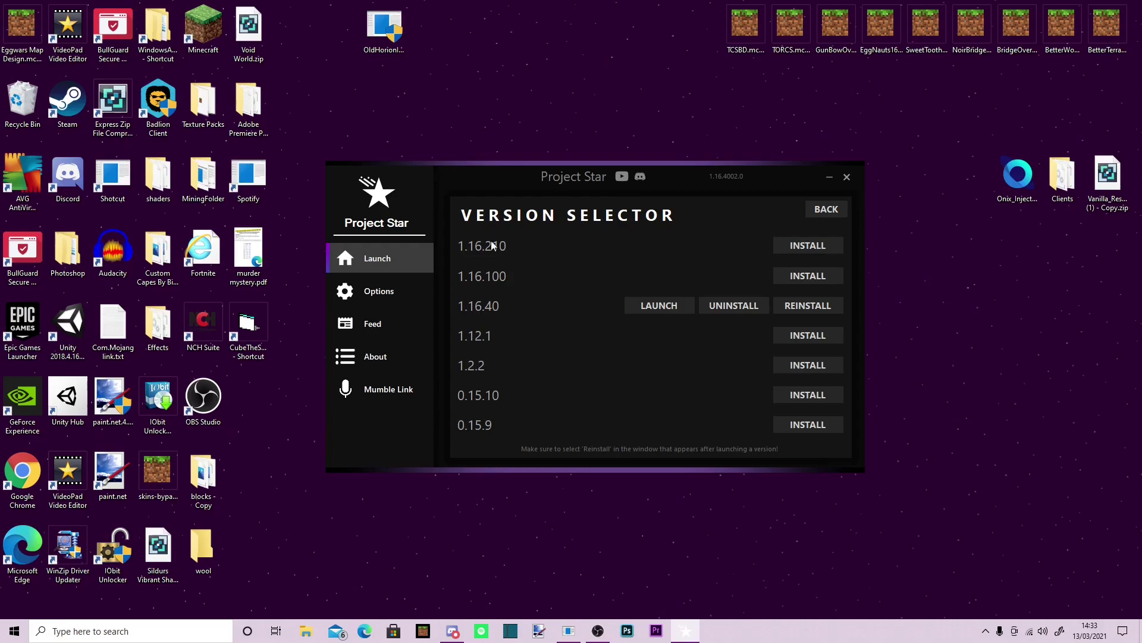
pyautogui.moveTo(498, 165); pyautogui.dragTo(531, 172)
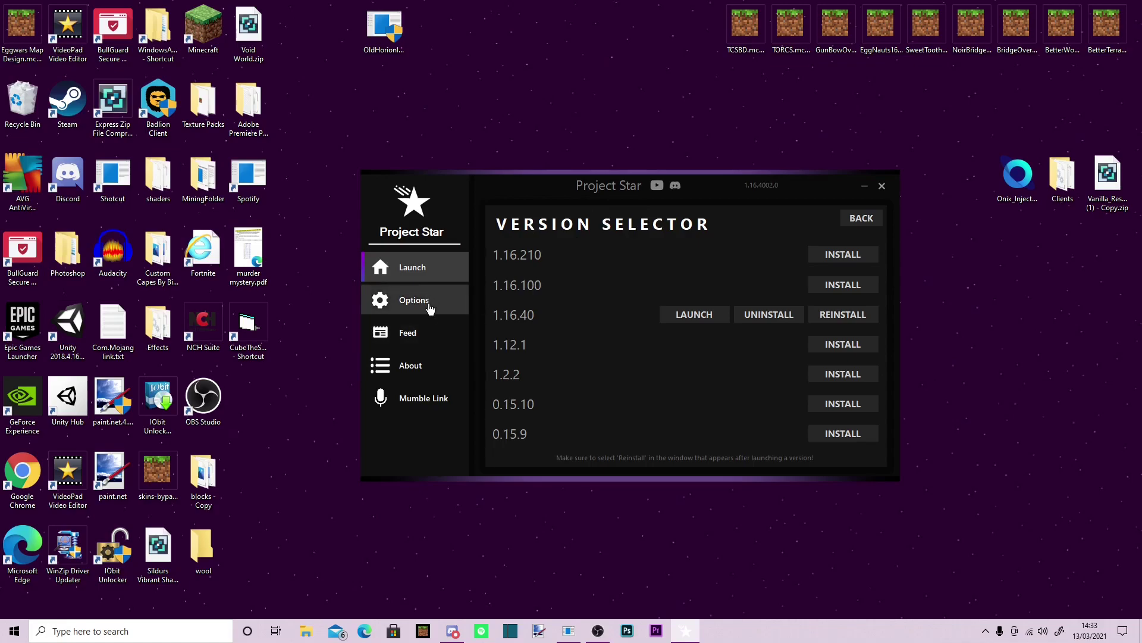
pyautogui.click(861, 218)
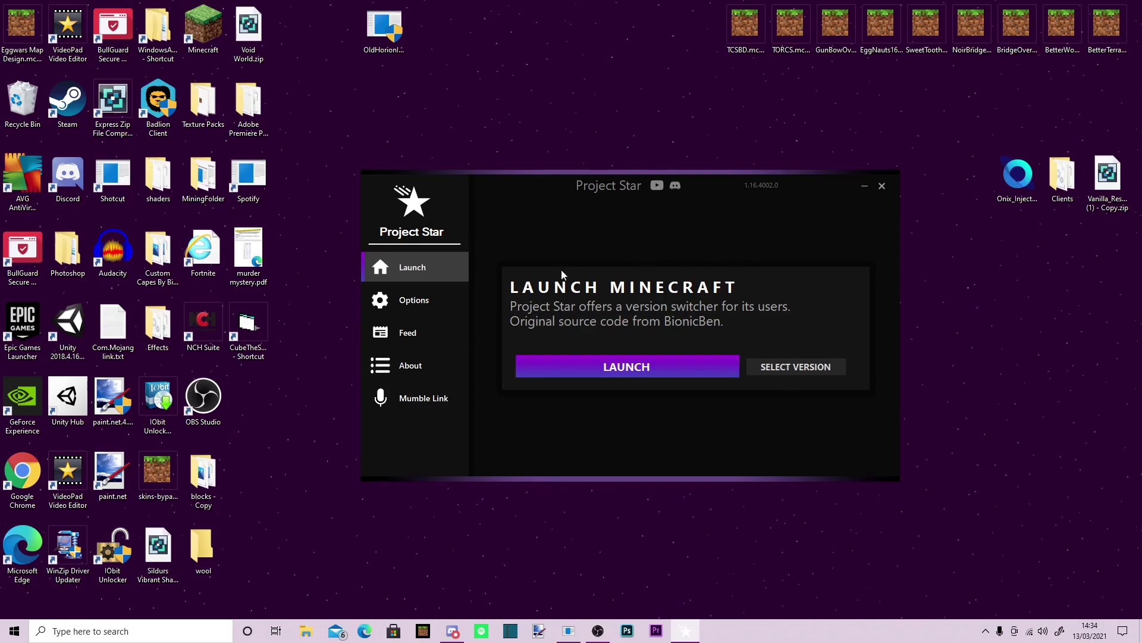
pyautogui.click(797, 367)
pyautogui.click(861, 219)
pyautogui.click(574, 374)
# - Set the Project Star branch to Experimental and turn on the Dev Injector in the hidden settings, returning to the launch page
pyautogui.click(431, 306)
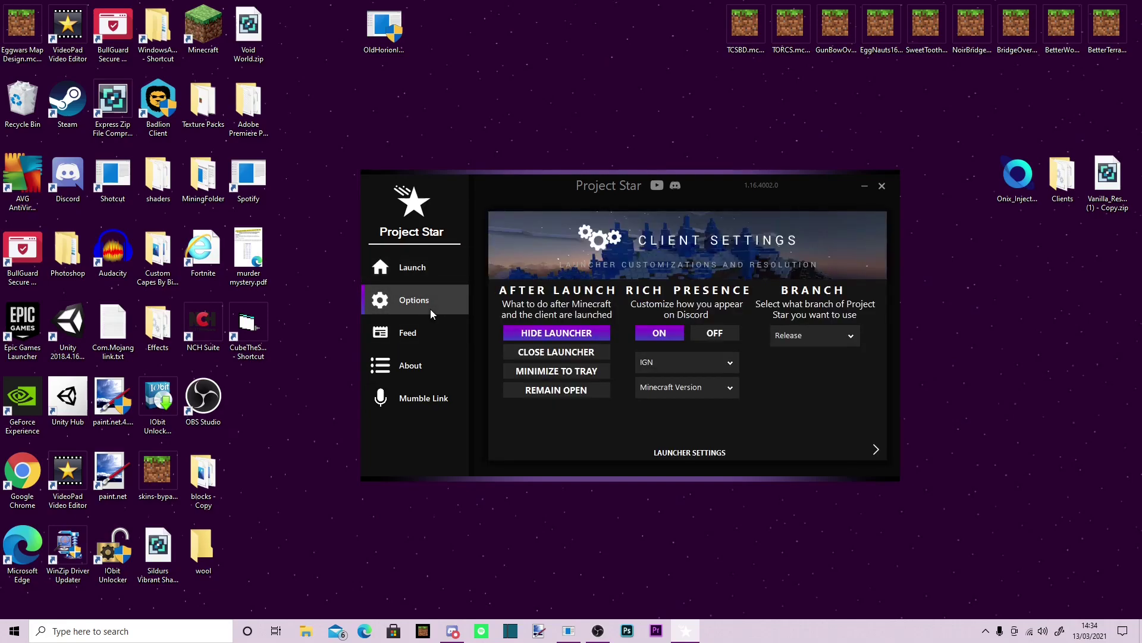
pyautogui.click(833, 340)
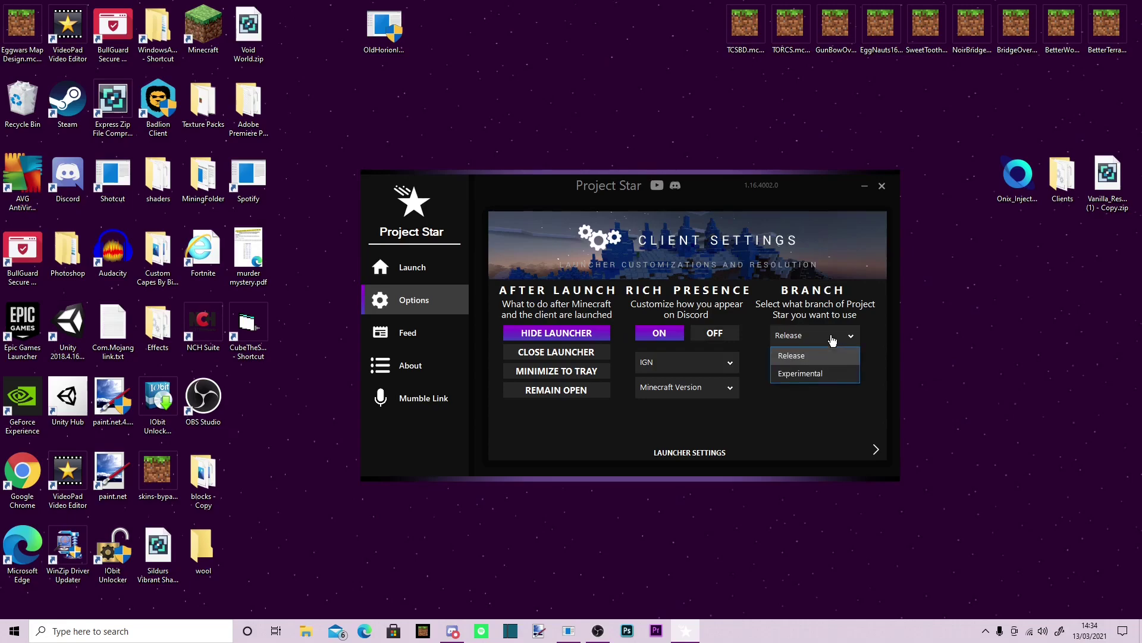
pyautogui.click(818, 373)
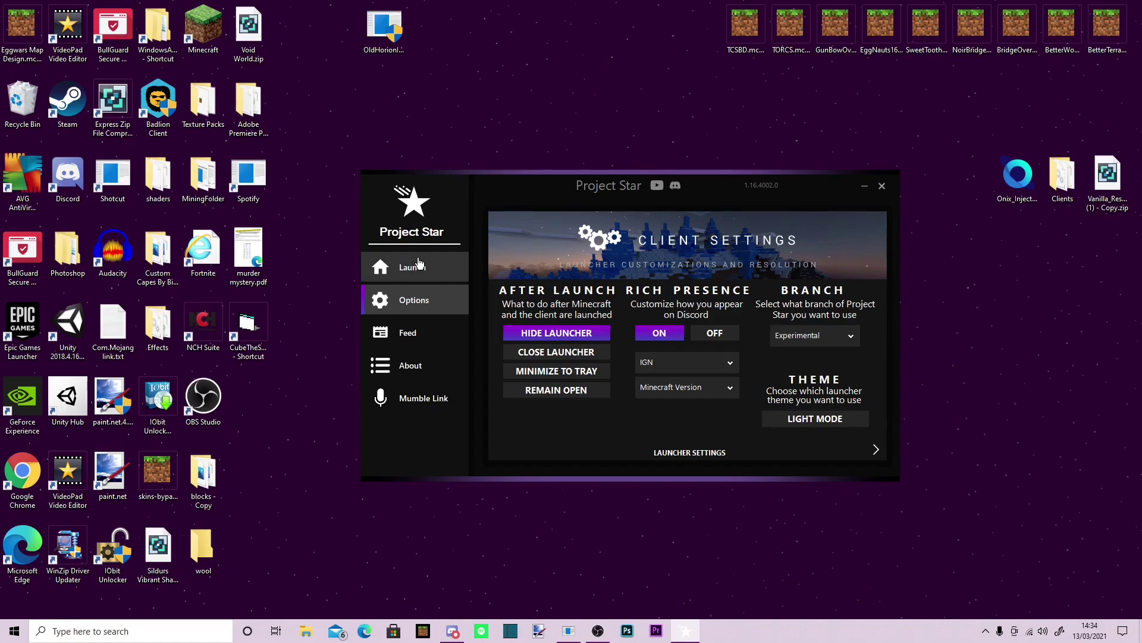
pyautogui.click(415, 205)
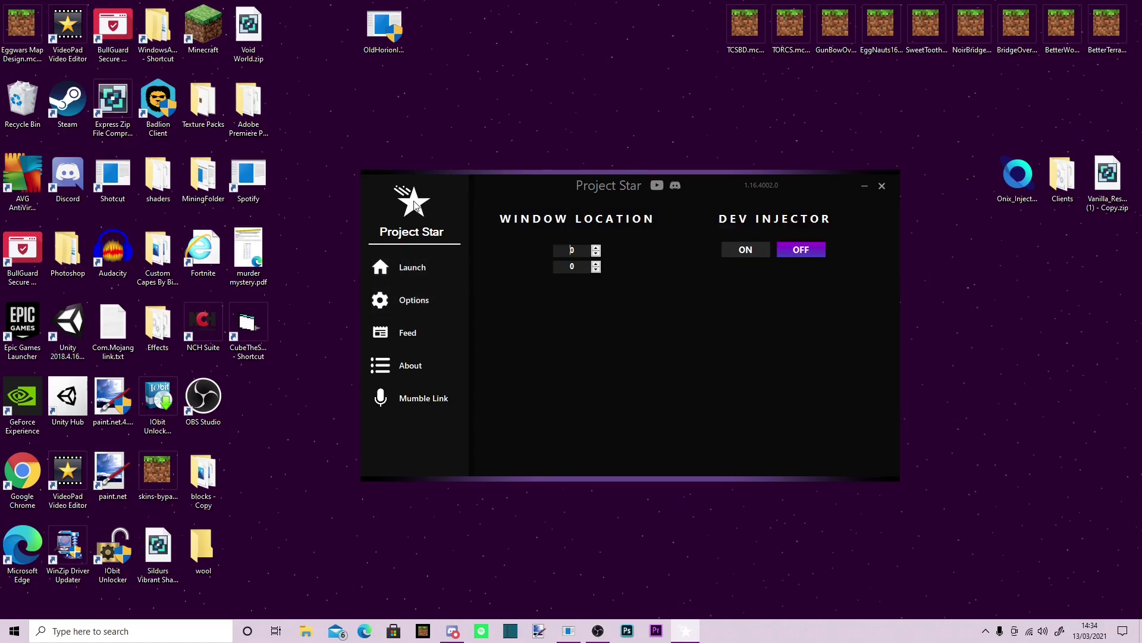
pyautogui.click(744, 252)
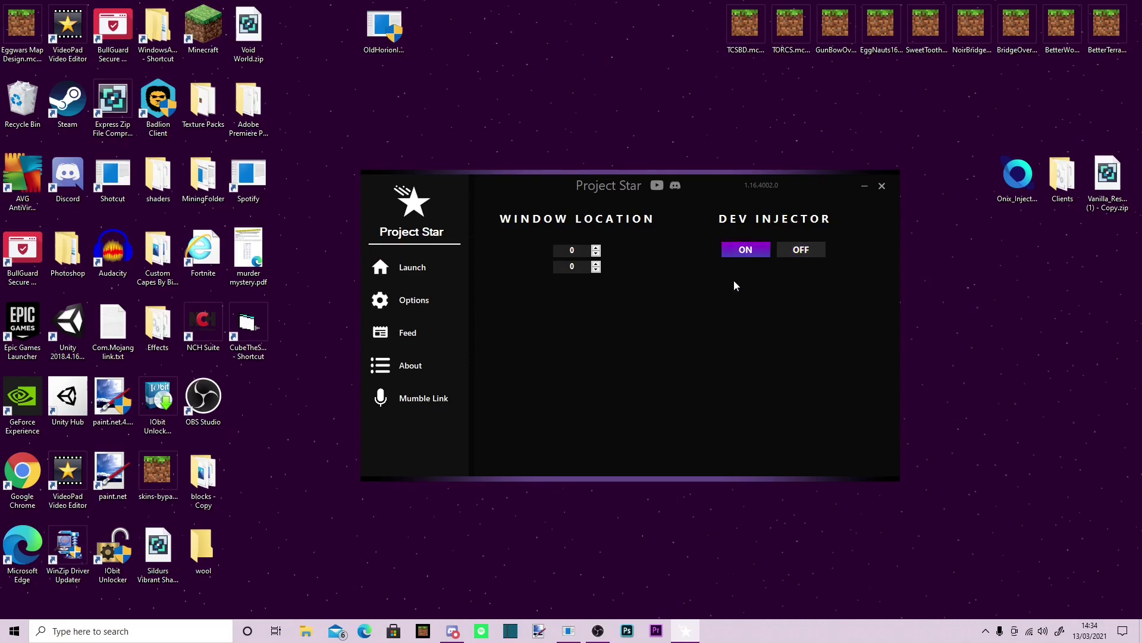
pyautogui.click(412, 267)
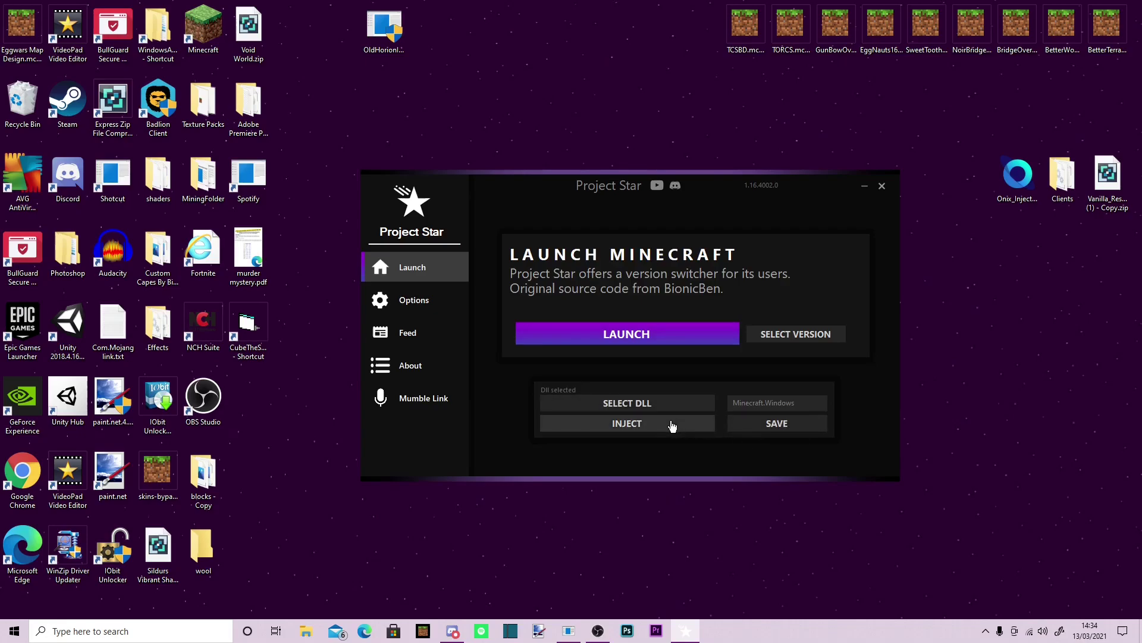
# - Inspect the target process name beside the DLL selection by highlighting Minecraft.Windows
pyautogui.doubleClick(806, 403)
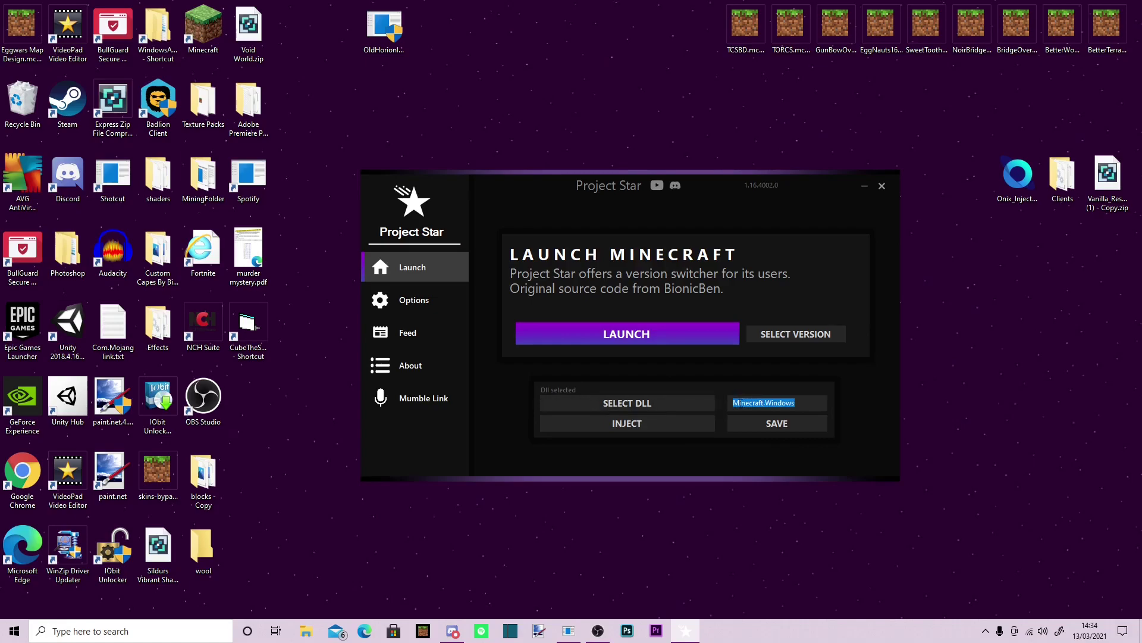
pyautogui.click(740, 404)
pyautogui.click(819, 403)
pyautogui.moveTo(795, 402); pyautogui.dragTo(723, 397)
pyautogui.click(745, 403)
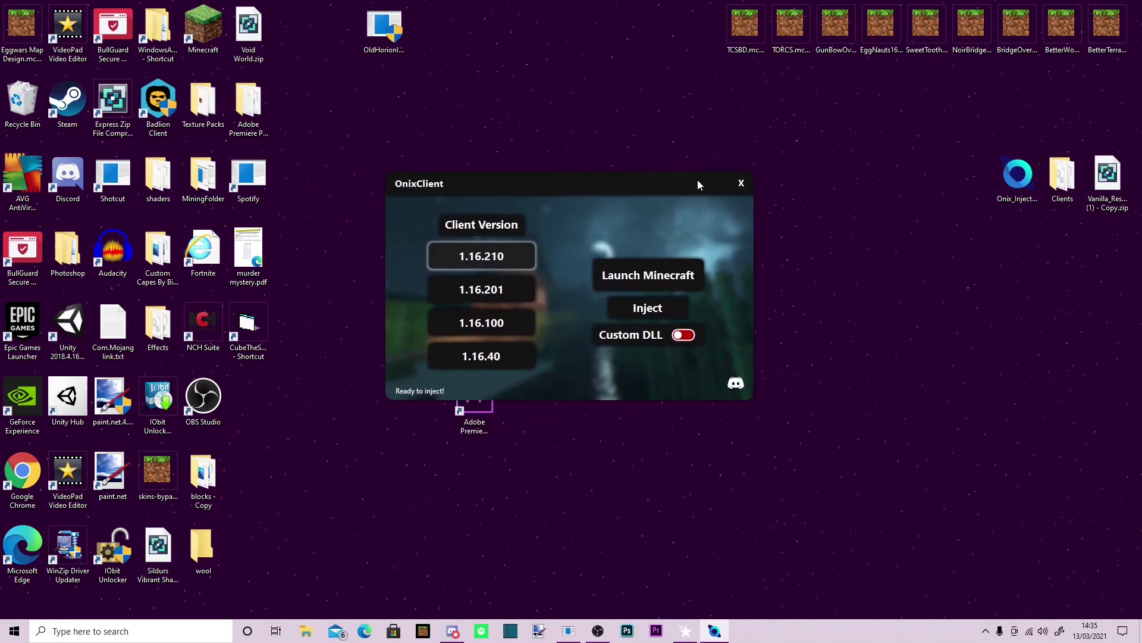
# - Compare the OnixClient launcher with Project Star, minimizing Project Star to return to OnixClient
pyautogui.moveTo(679, 194); pyautogui.dragTo(709, 189)
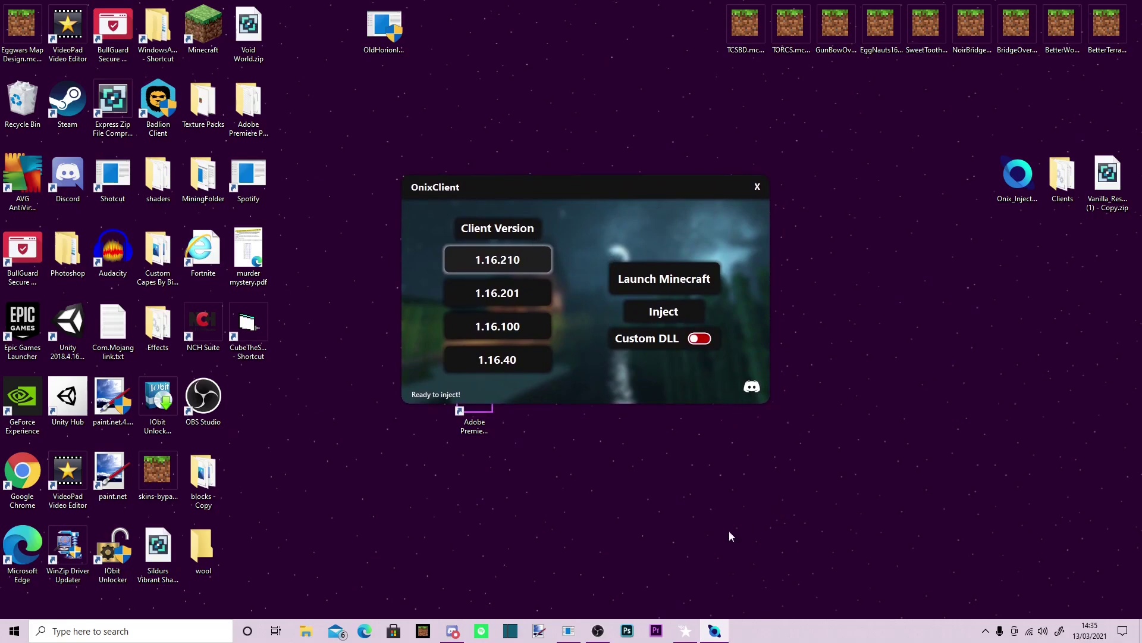
pyautogui.click(685, 631)
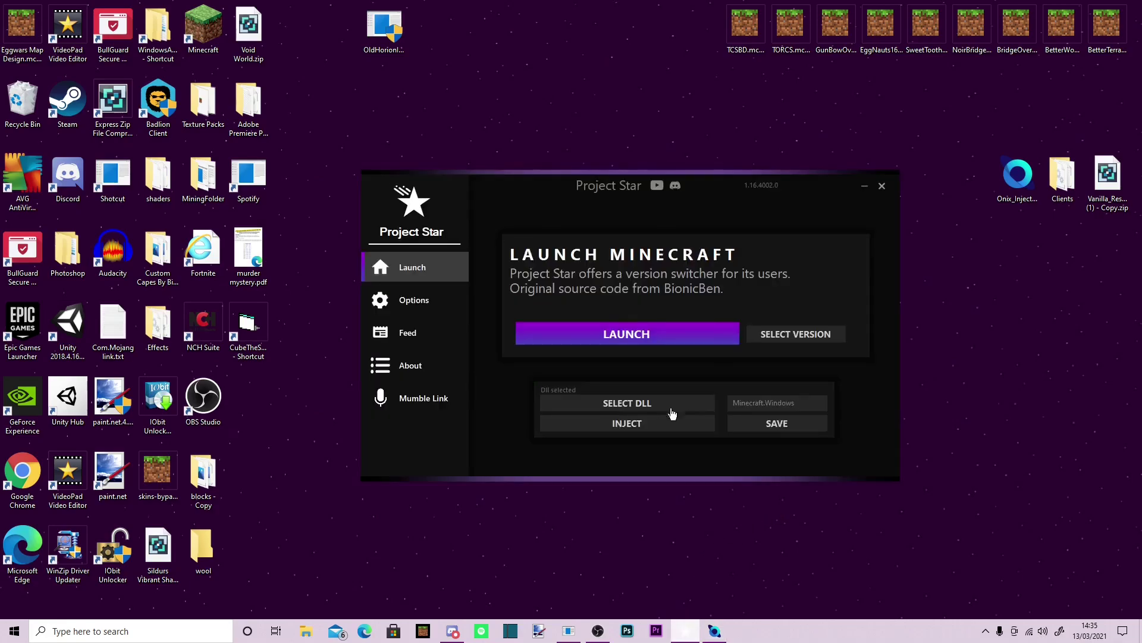
pyautogui.click(864, 190)
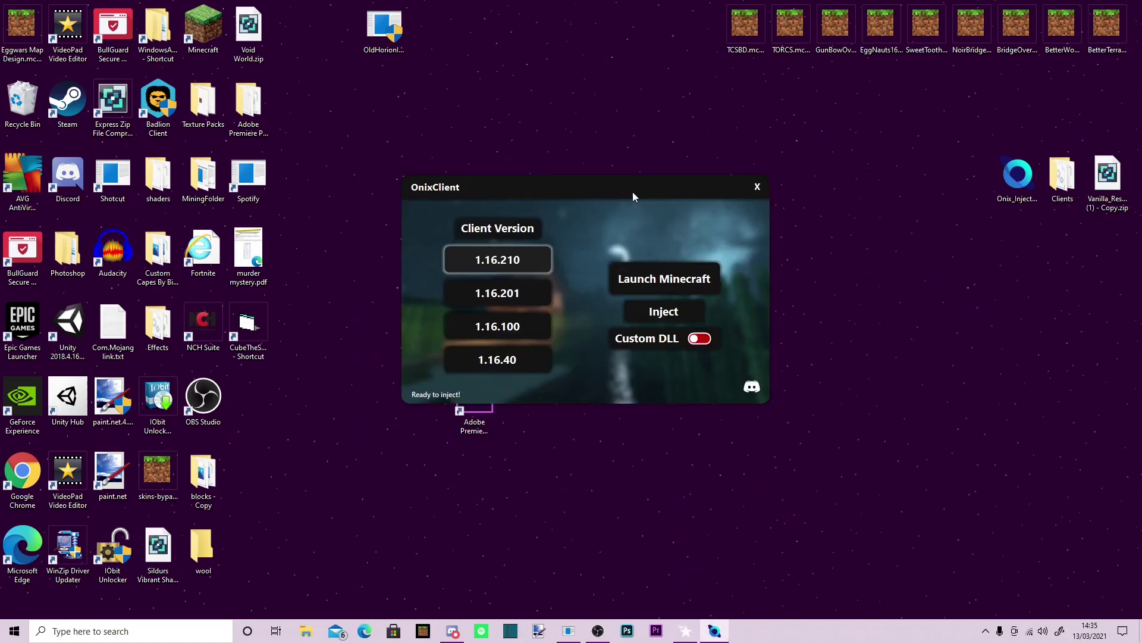
pyautogui.moveTo(633, 192); pyautogui.dragTo(645, 191)
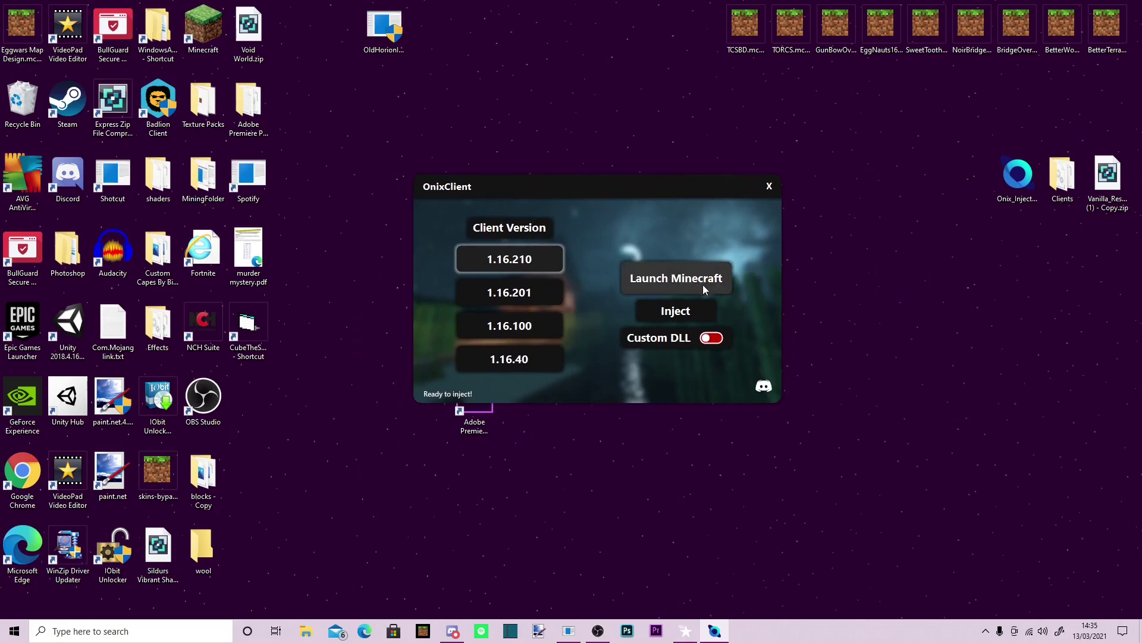
# - Toggle OnixClient's Custom DLL option on and off, and look at the Project Star launcher again
pyautogui.click(713, 344)
pyautogui.click(710, 342)
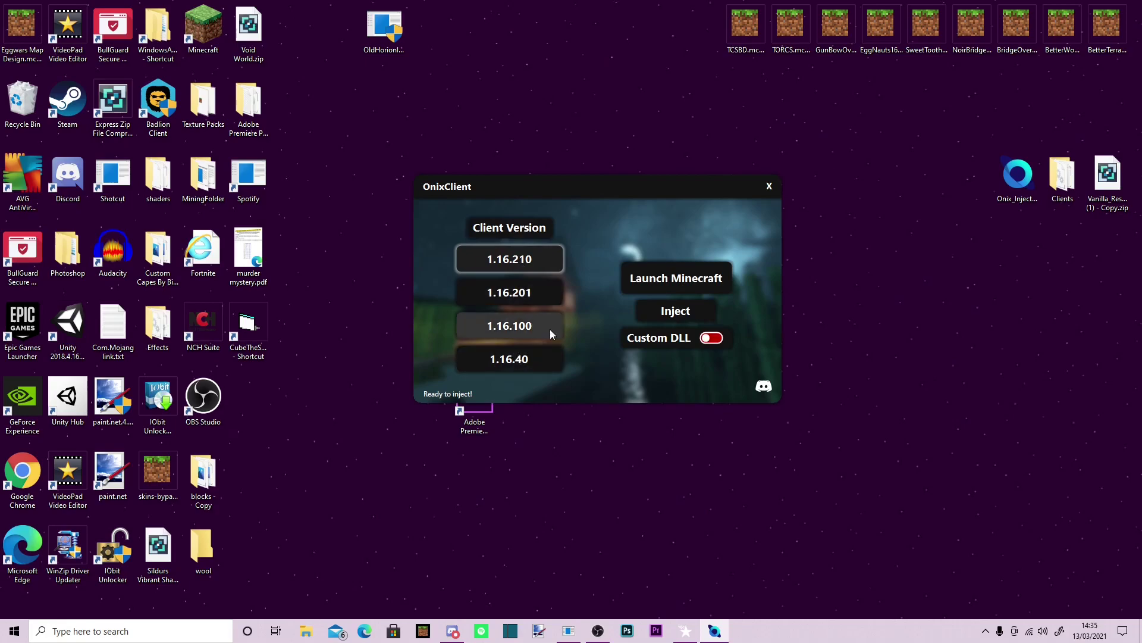
pyautogui.click(692, 631)
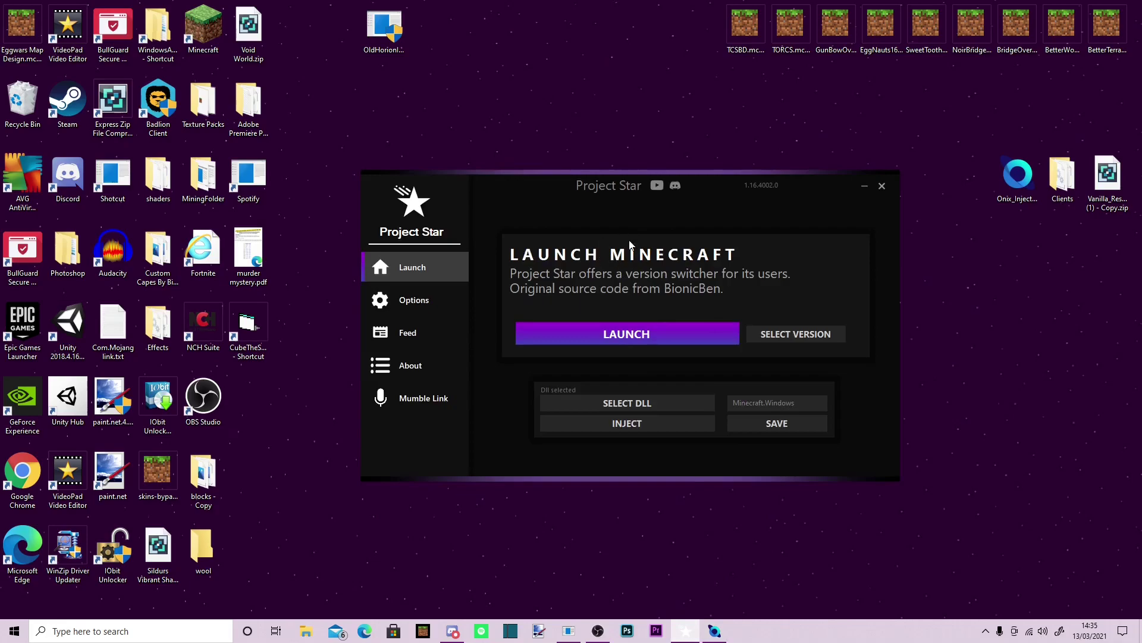
pyautogui.click(865, 188)
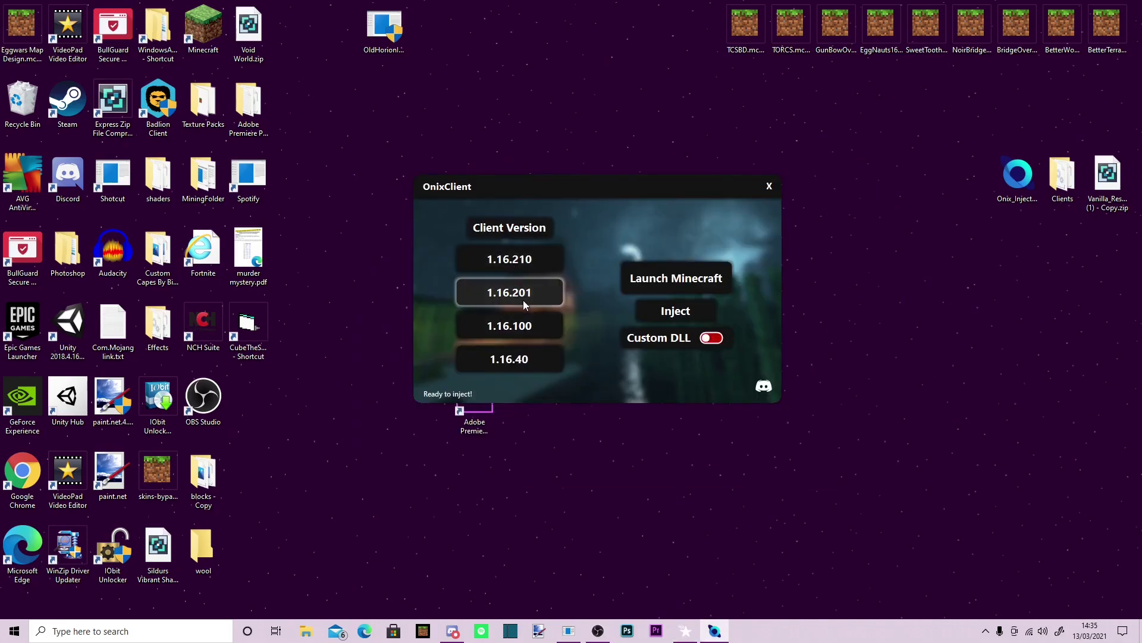
# - Set the OnixClient client version to 1.16.40 and launch Minecraft
pyautogui.moveTo(615, 331); pyautogui.dragTo(634, 338)
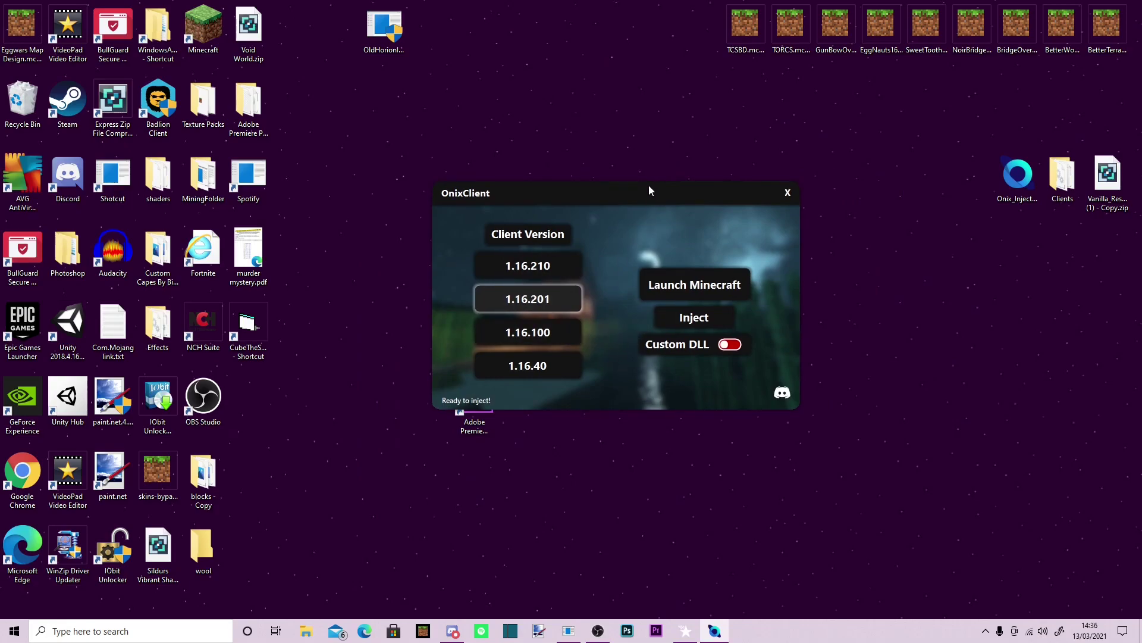
pyautogui.moveTo(648, 184); pyautogui.dragTo(642, 180)
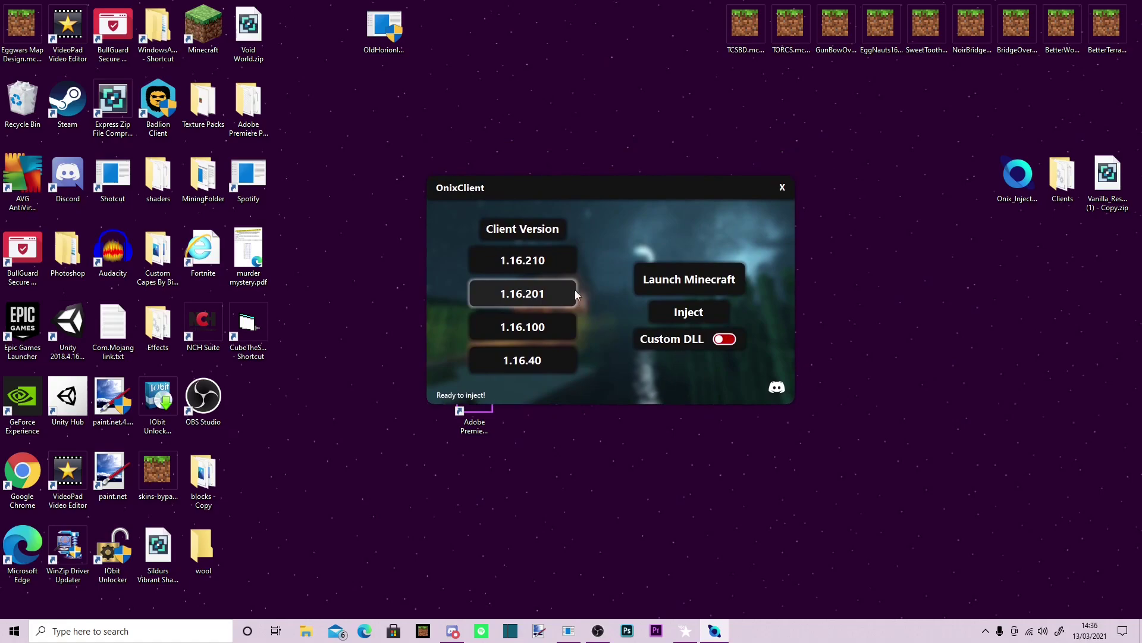
pyautogui.click(542, 266)
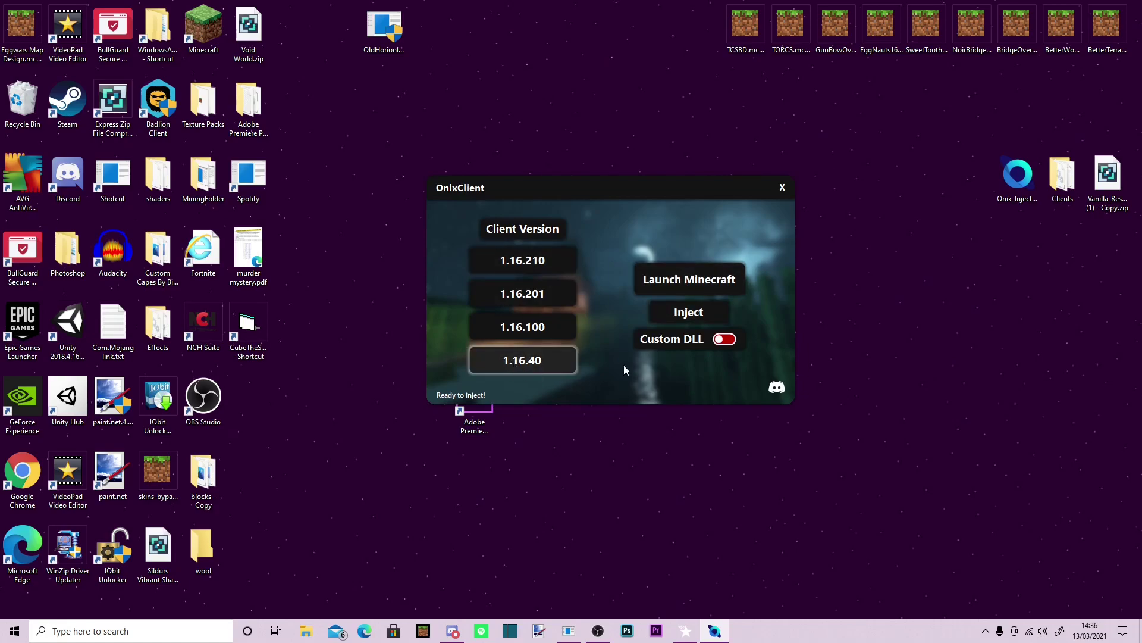
pyautogui.click(695, 283)
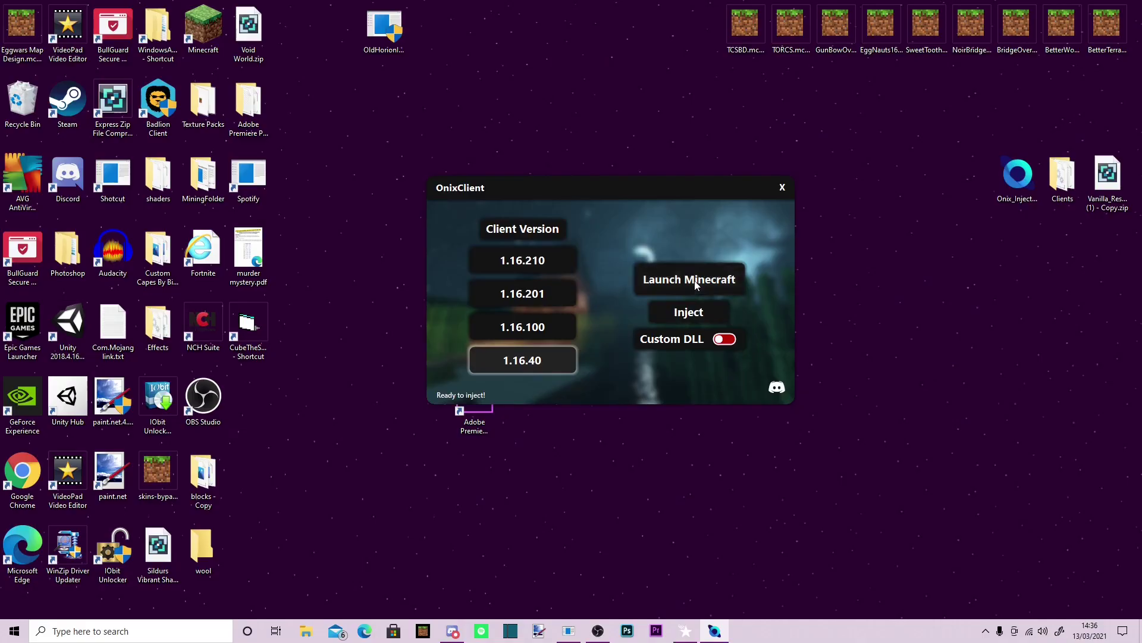